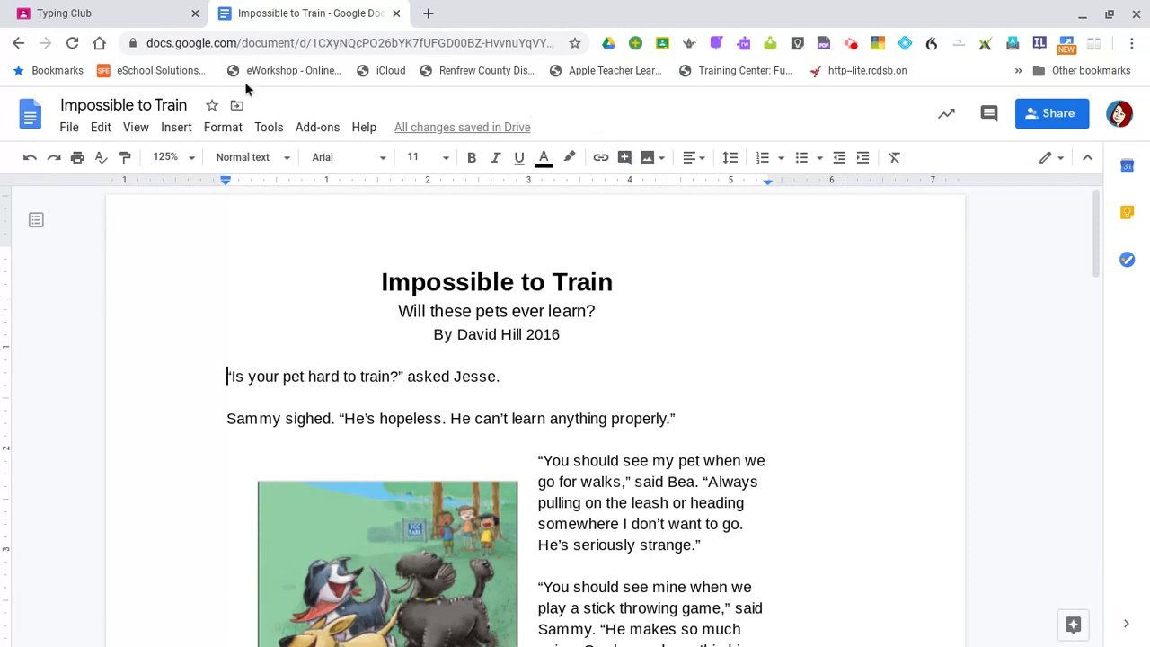
- Open the Read&Write toolbar, collapse it, then expand it again
{"action": "left_click", "coordinate": [744, 49]}
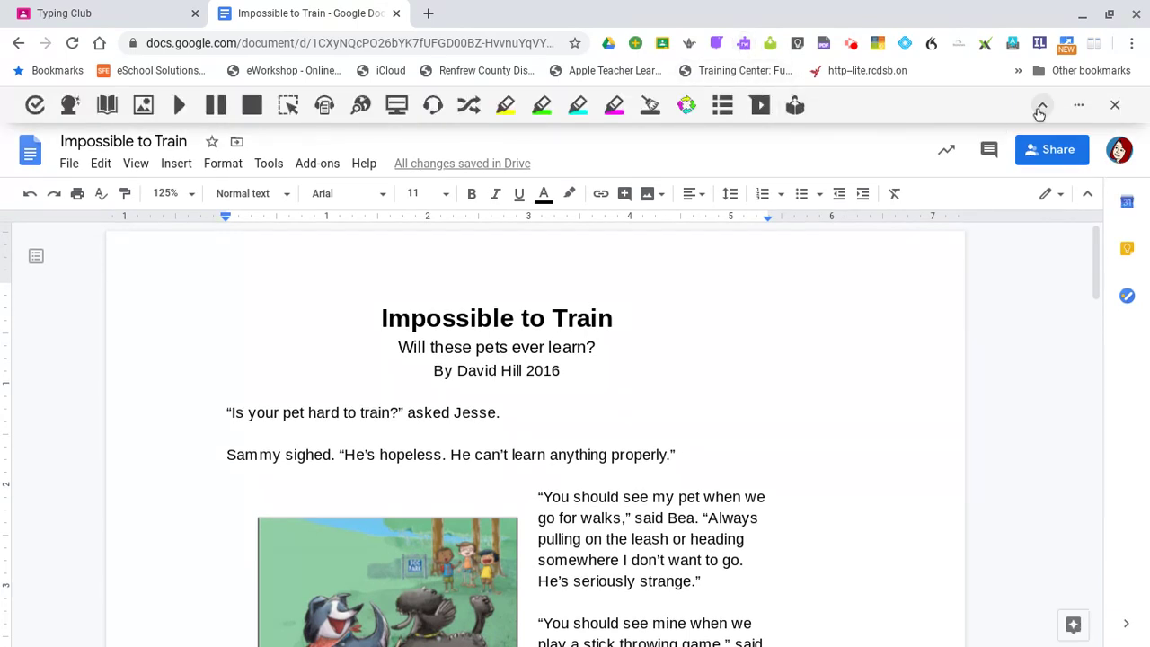
{"action": "left_click", "coordinate": [1041, 109]}
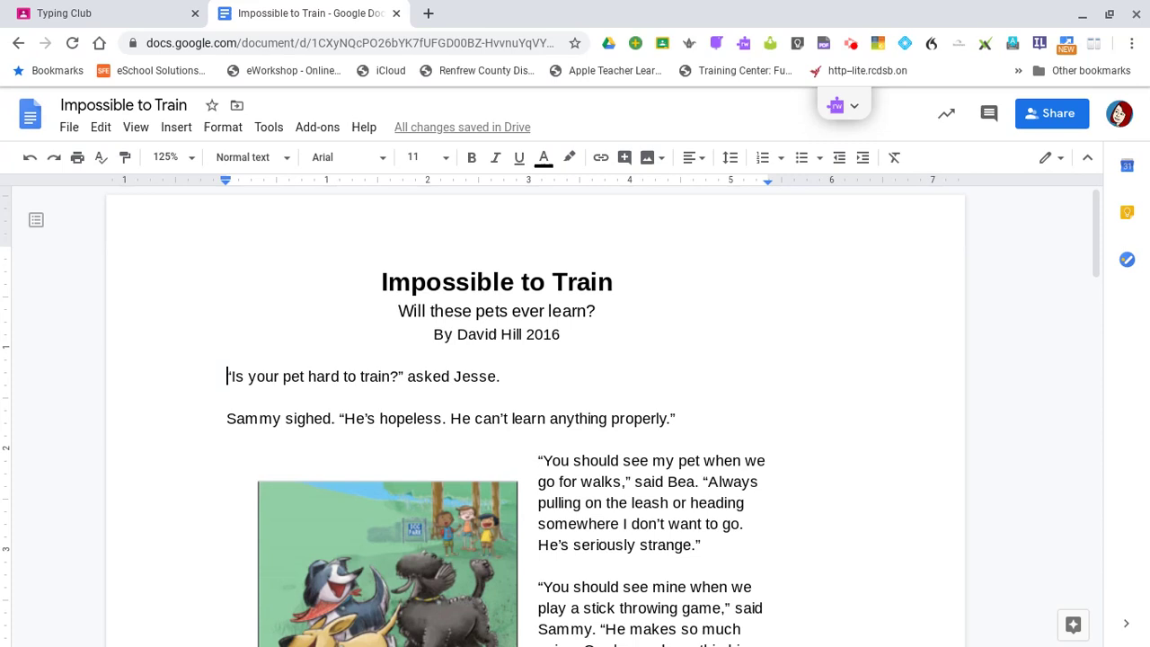
{"action": "left_click", "coordinate": [840, 106]}
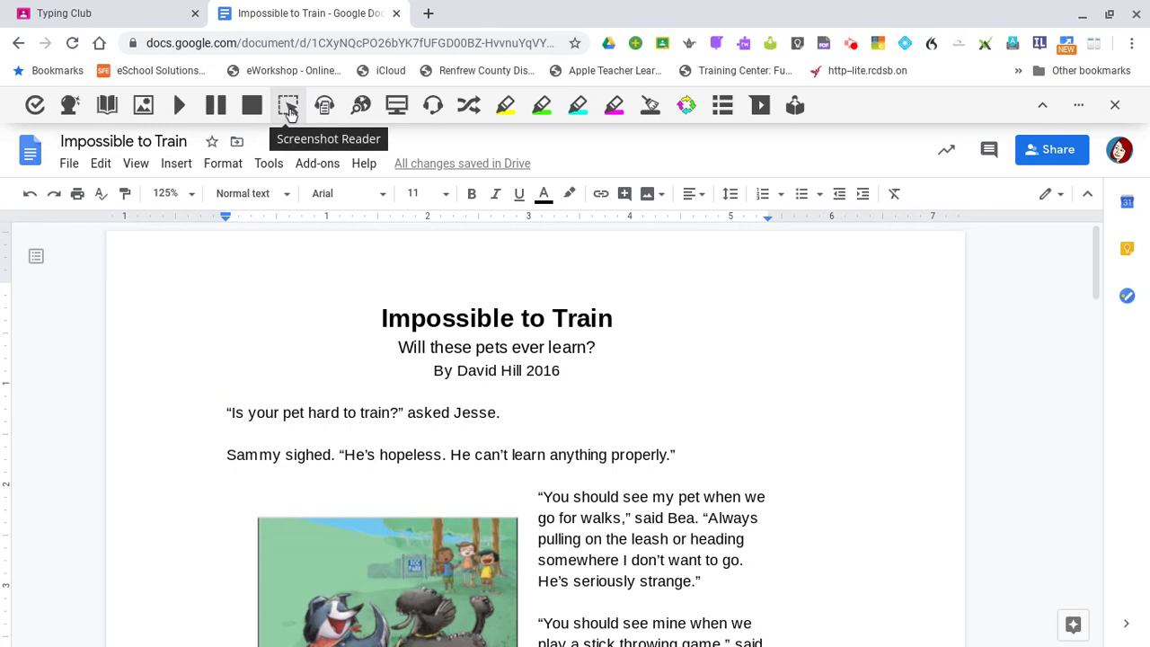
- Read the Sammy sighed line aloud with Read&Write, then stop playback
{"action": "left_click", "coordinate": [289, 112]}
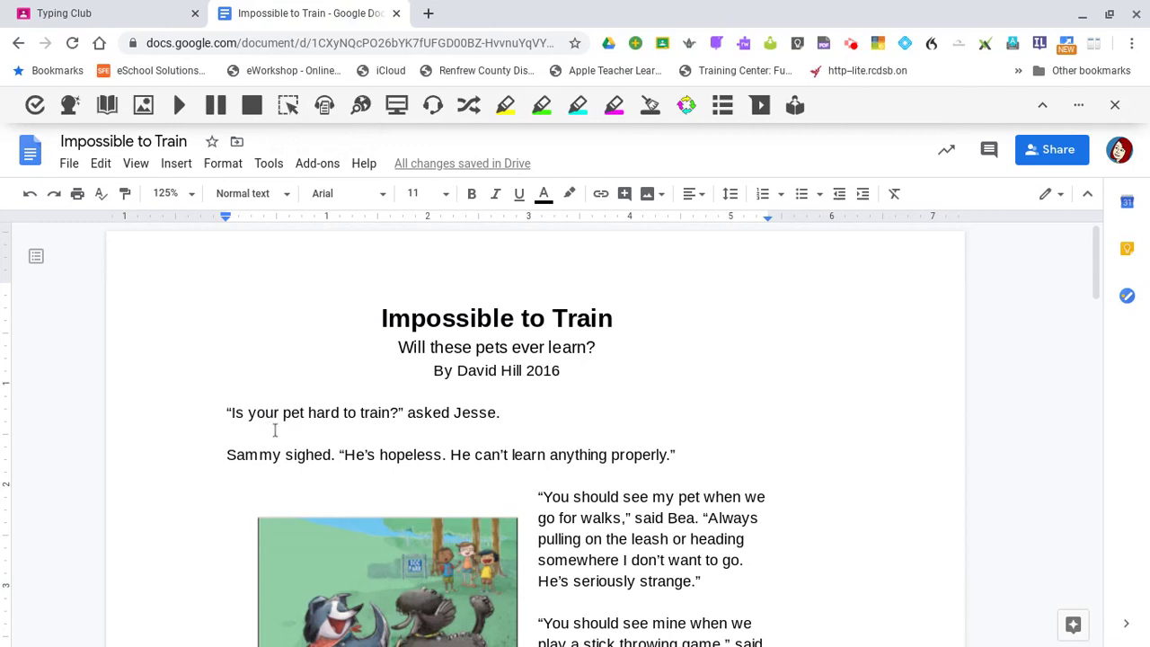
{"action": "left_click", "coordinate": [227, 454]}
{"action": "left_click", "coordinate": [176, 111]}
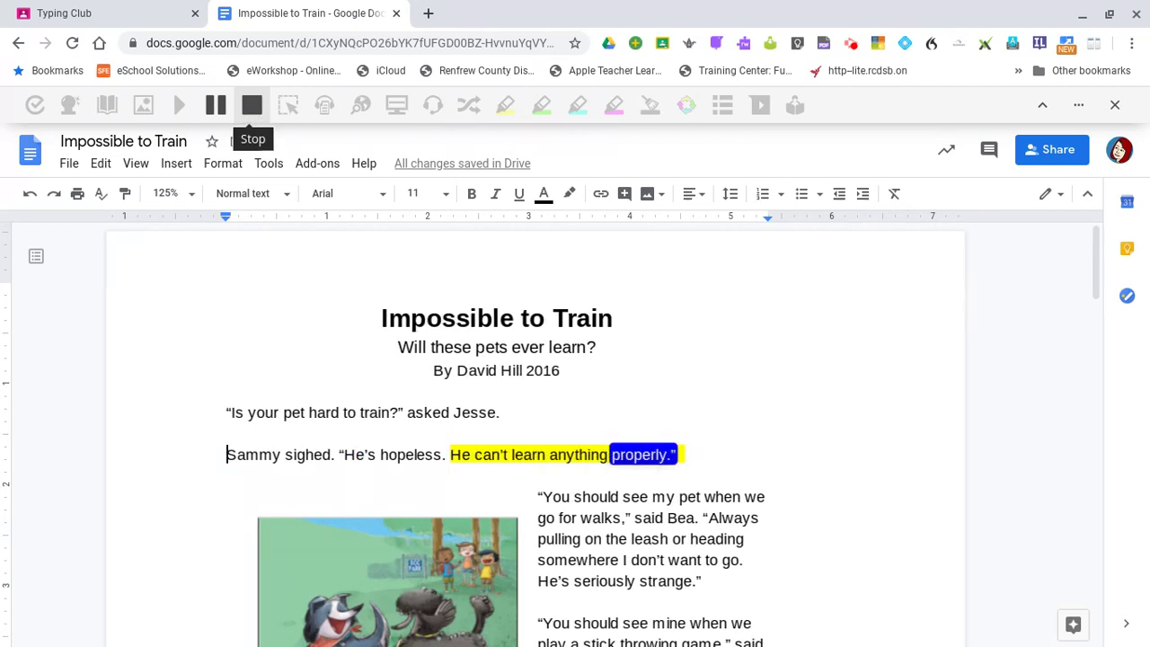
{"action": "left_click", "coordinate": [252, 106]}
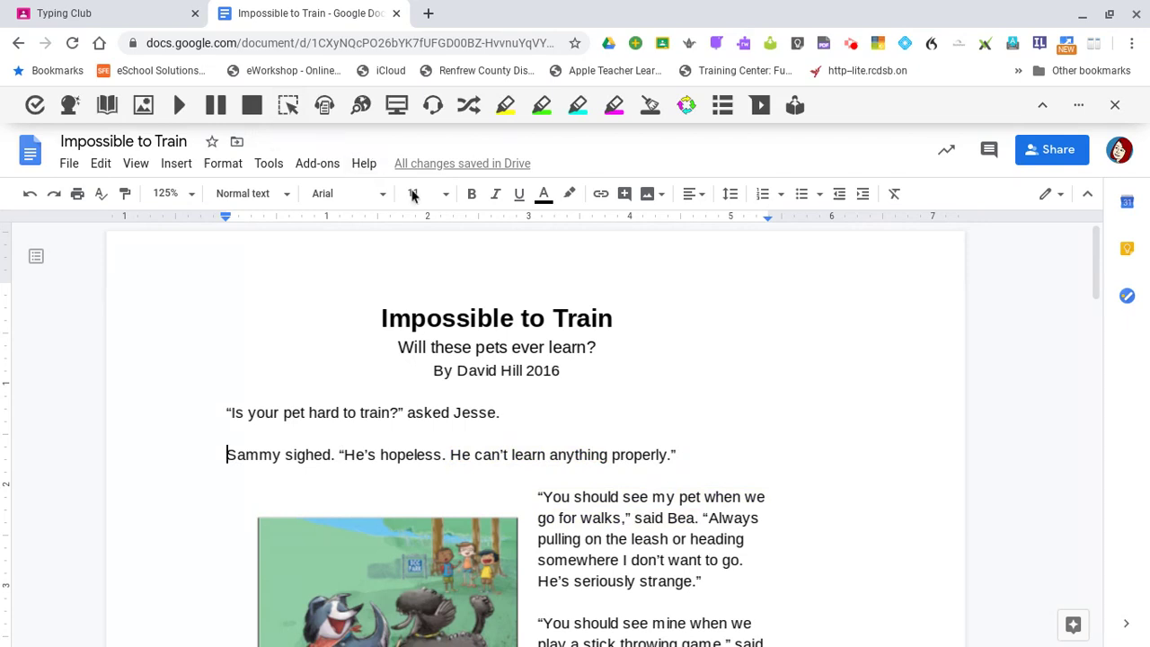
- Lower the Read&Write speech speed from 50 to 22 in Options and save
{"action": "left_click", "coordinate": [1079, 104]}
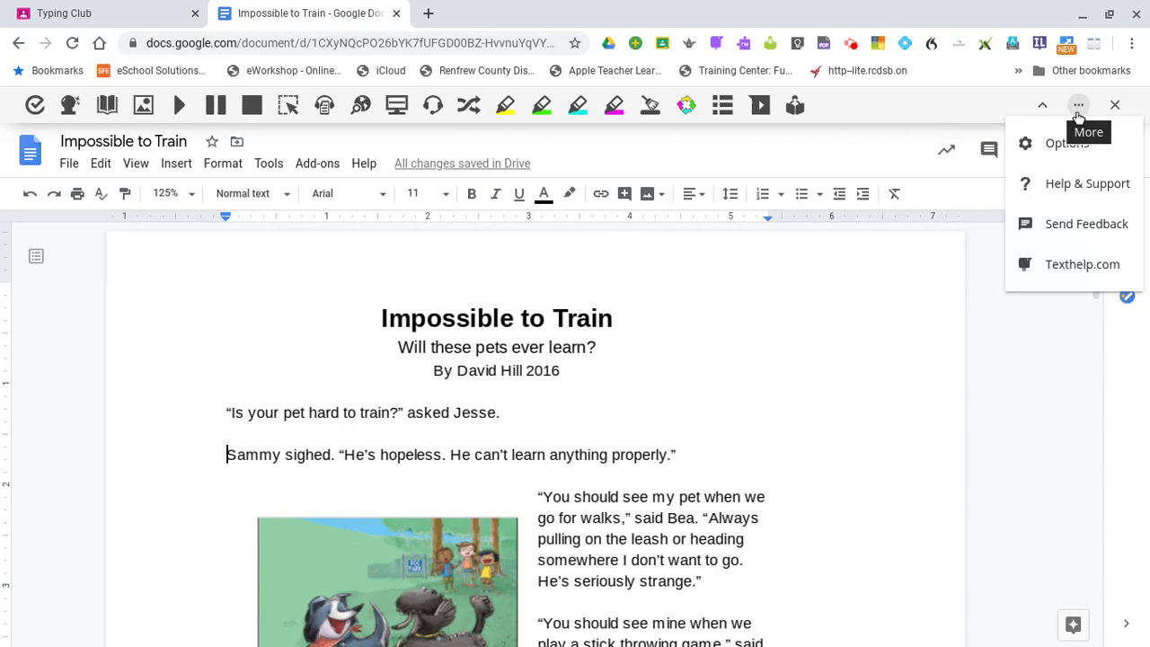
{"action": "left_click", "coordinate": [1045, 146]}
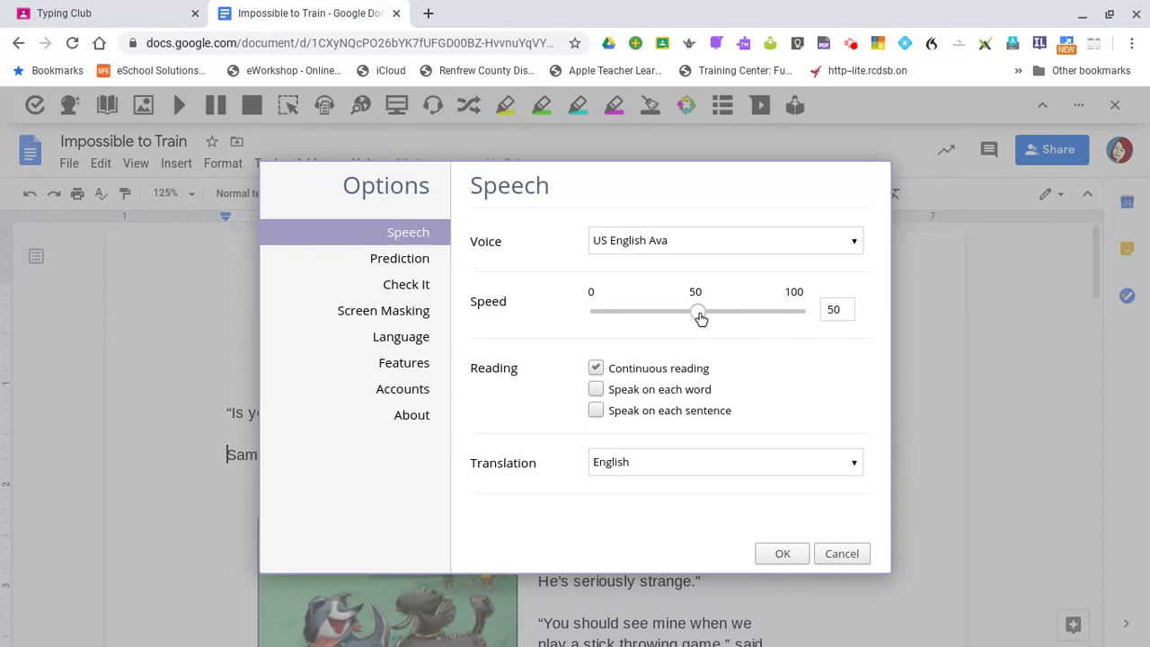
{"action": "left_click", "coordinate": [645, 316]}
{"action": "left_click", "coordinate": [782, 554]}
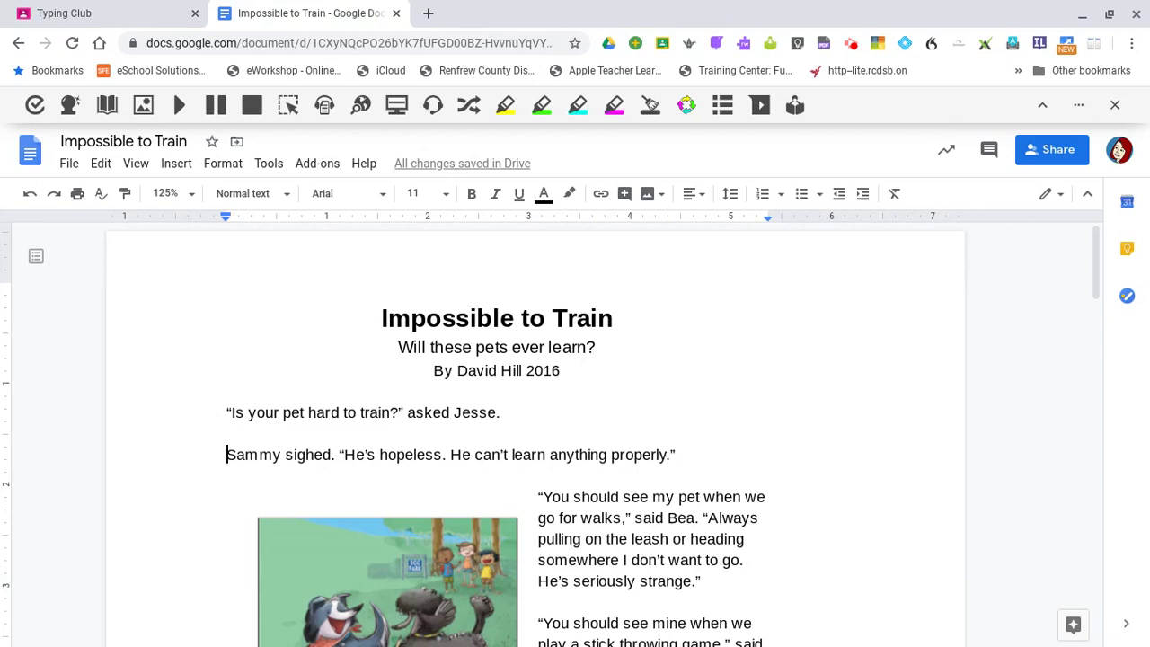
- Capture the subtitle and author line with Screenshot Reader, then close the capture
{"action": "left_click", "coordinate": [290, 106]}
{"action": "mouse_move", "coordinate": [388, 335]}
{"action": "left_mouse_down"}
{"action": "mouse_move", "coordinate": [459, 373]}
{"action": "mouse_move", "coordinate": [553, 400]}
{"action": "mouse_move", "coordinate": [620, 404]}
{"action": "mouse_move", "coordinate": [605, 385]}
{"action": "left_mouse_up"}
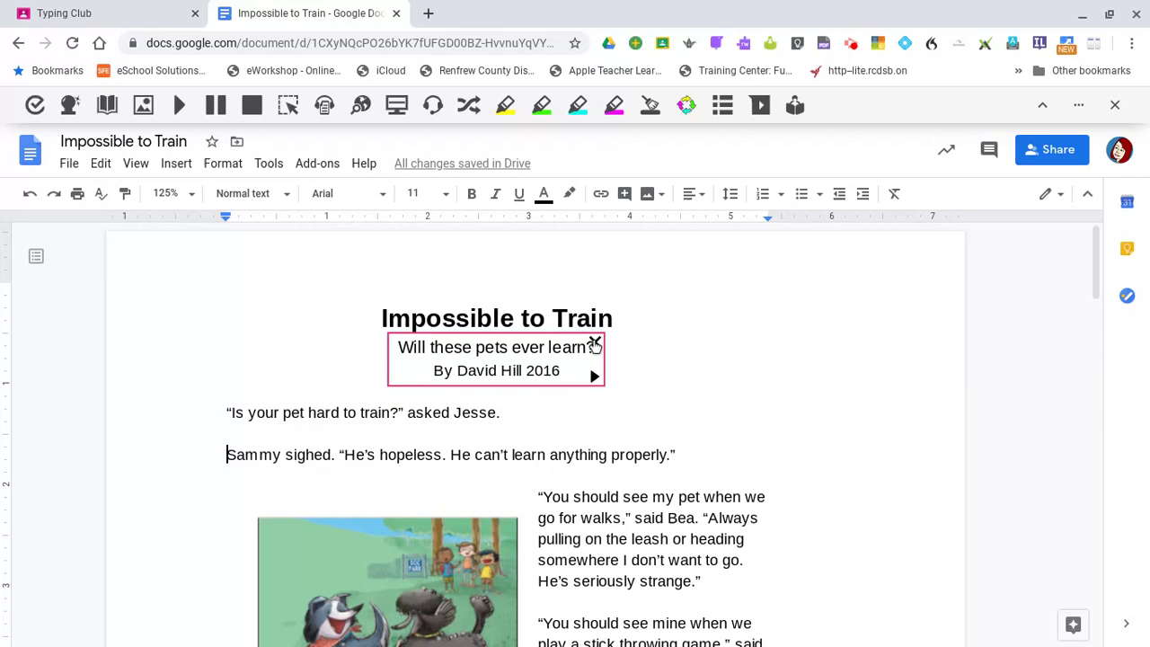
{"action": "left_click", "coordinate": [595, 342]}
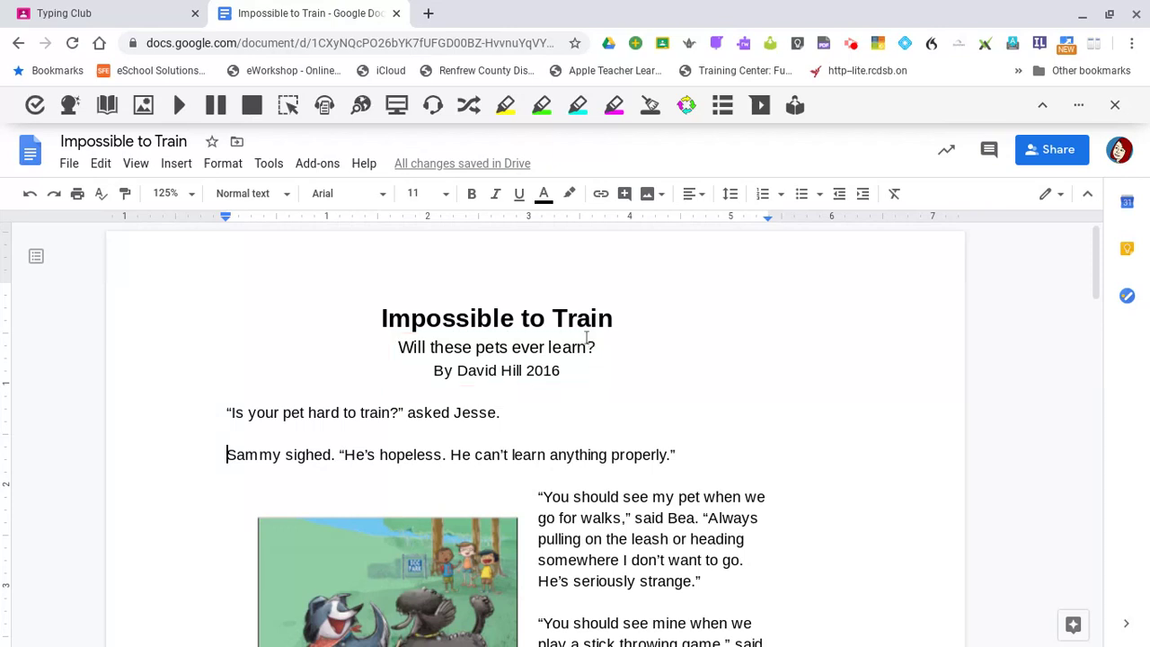
{"action": "scroll", "coordinate": [587, 338], "scroll_direction": "down", "scroll_amount": 1}
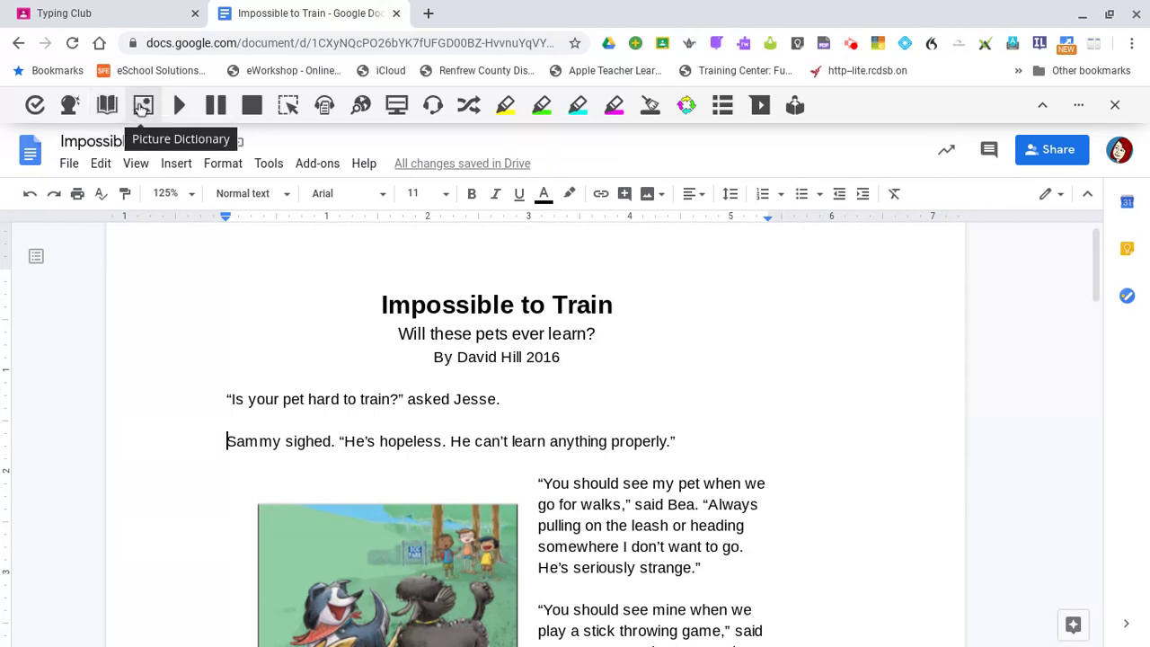
- Look up 'seriously' in the Dictionary and play its first adverb definition aloud, then stop
{"action": "scroll", "coordinate": [459, 441], "scroll_direction": "down", "scroll_amount": 1}
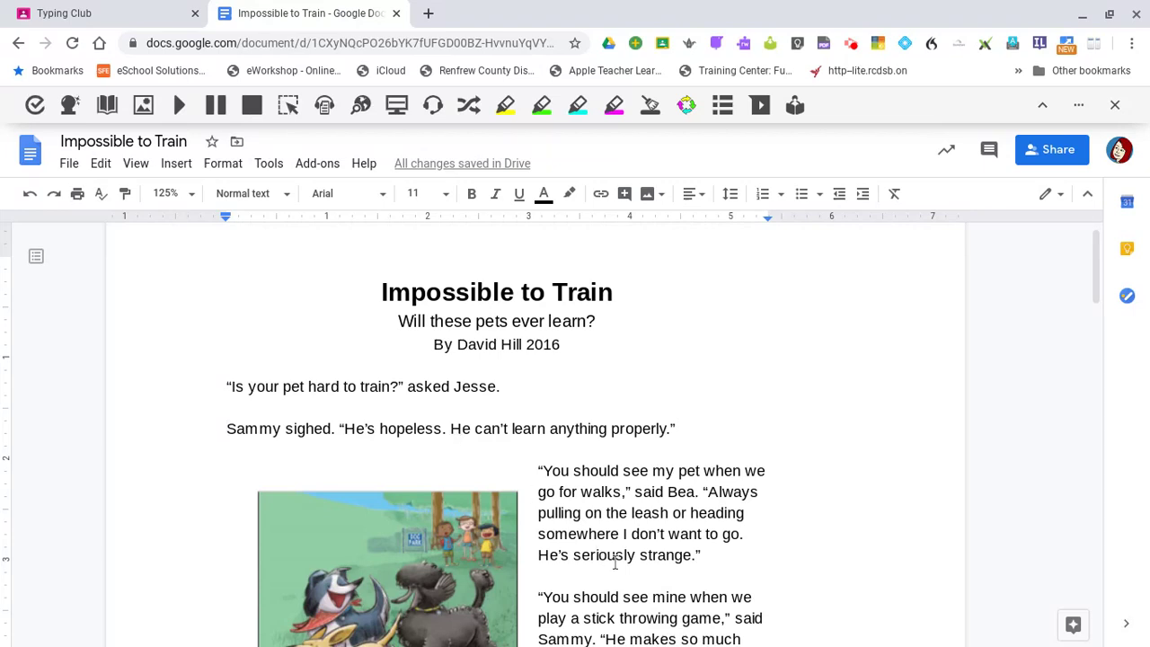
{"action": "left_click", "coordinate": [105, 105]}
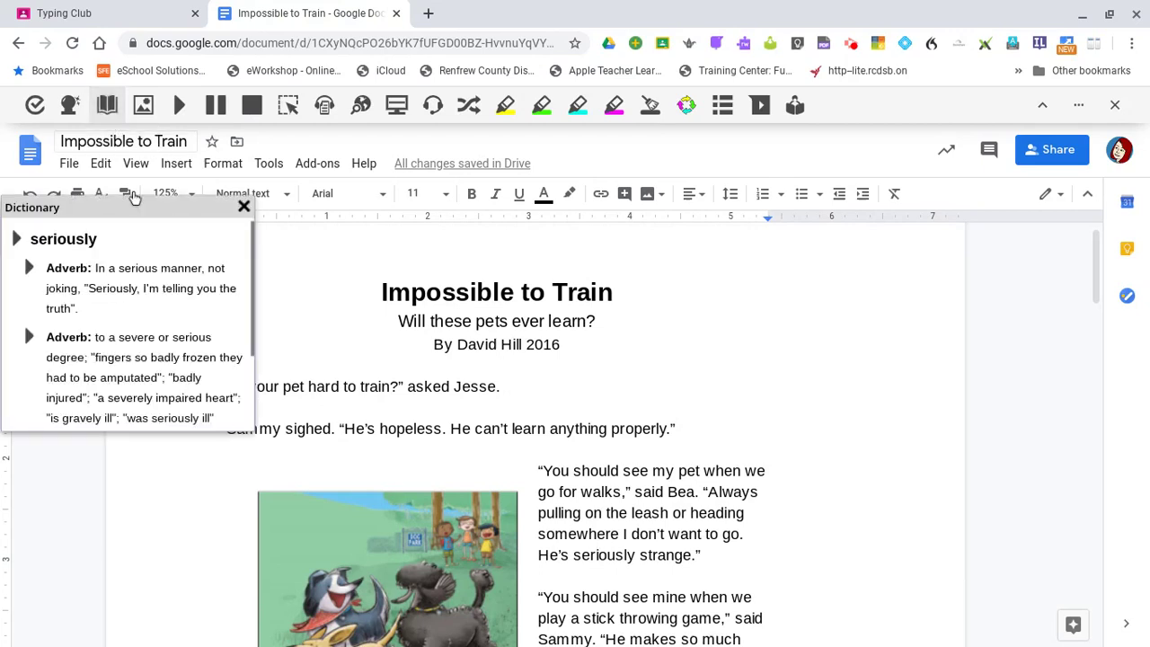
{"action": "left_click_drag", "start_coordinate": [135, 209], "coordinate": [198, 193]}
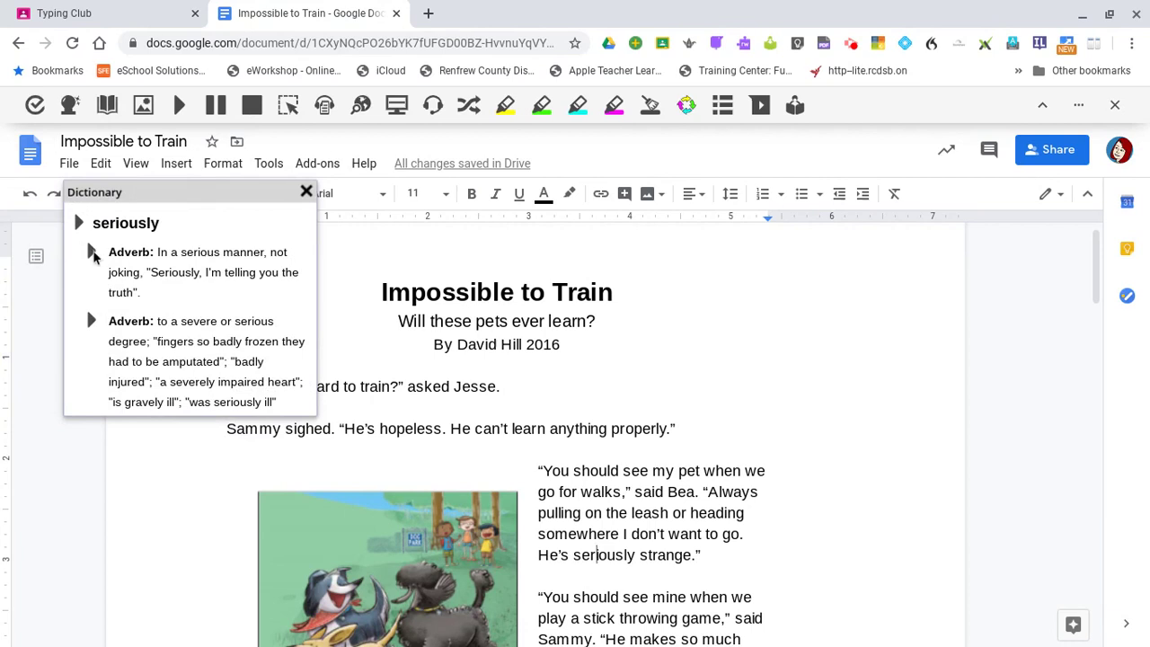
{"action": "double_click", "coordinate": [93, 255]}
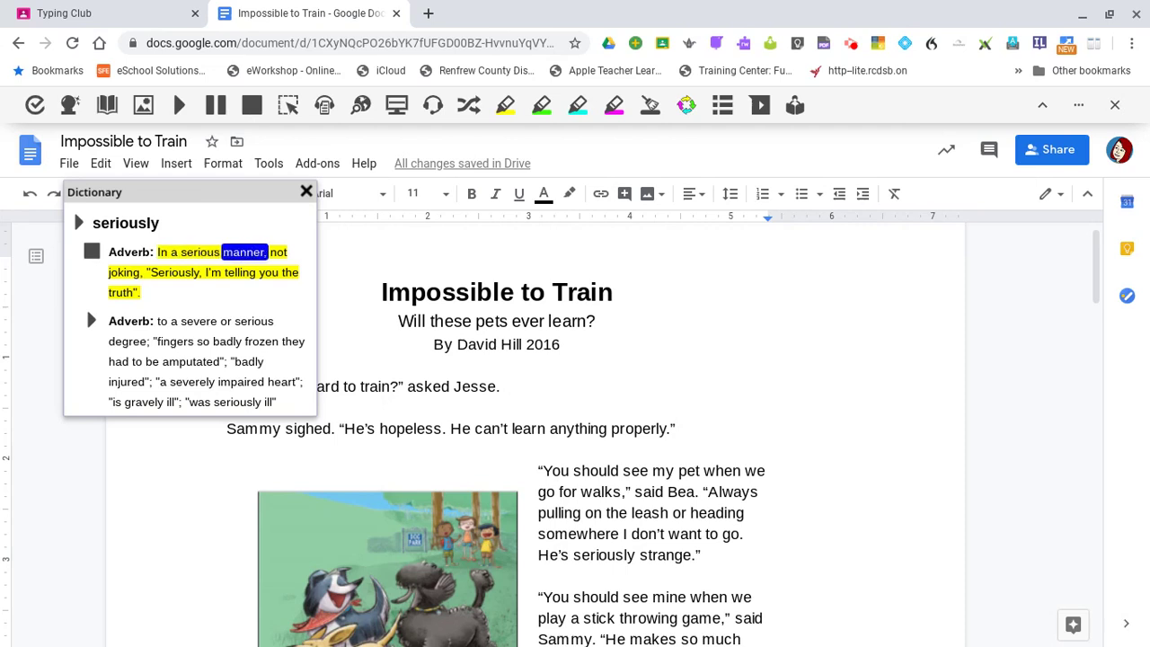
{"action": "left_click", "coordinate": [92, 252]}
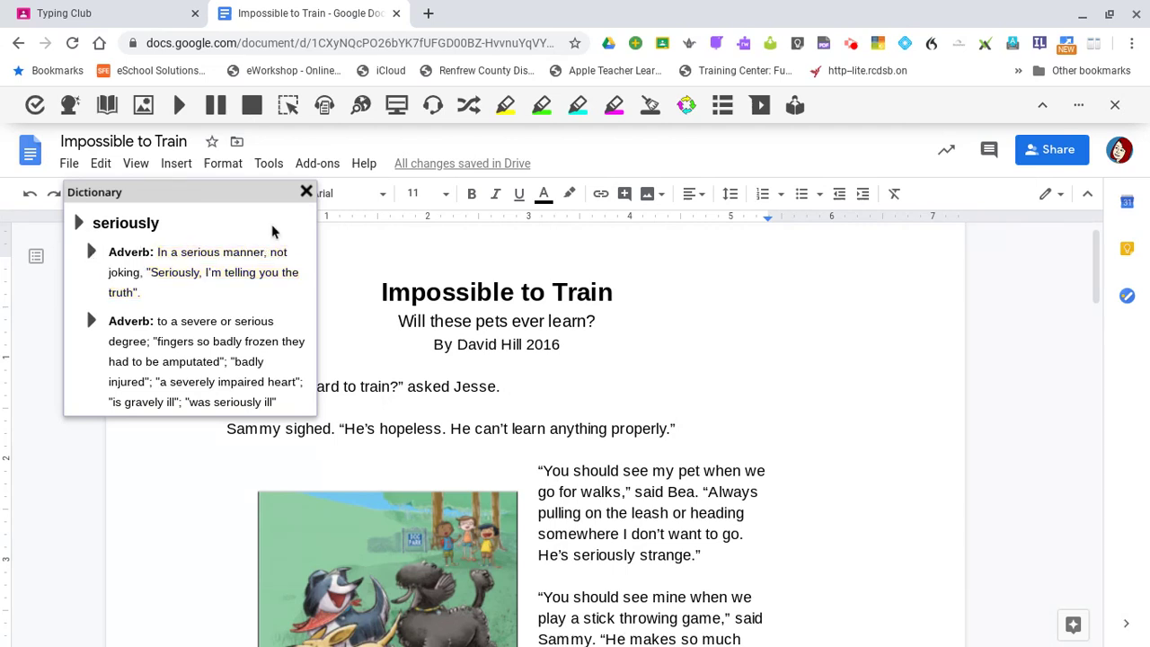
- Show the Picture Dictionary image for 'seriously' and move its panel higher
{"action": "left_click", "coordinate": [145, 107]}
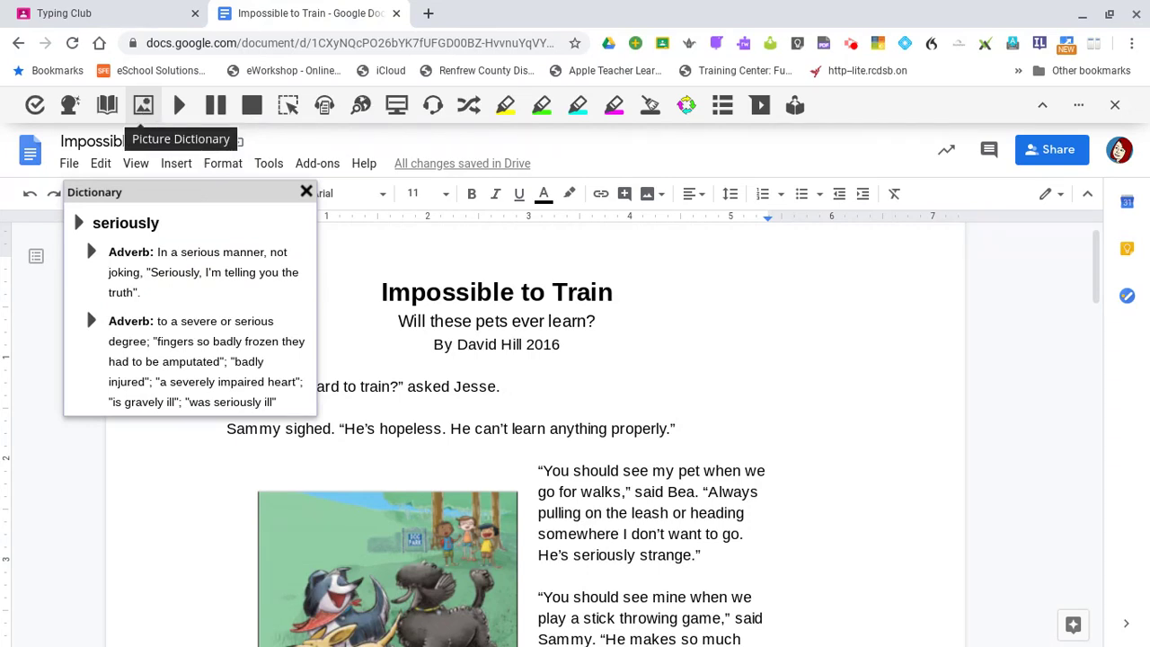
{"action": "left_click", "coordinate": [145, 107]}
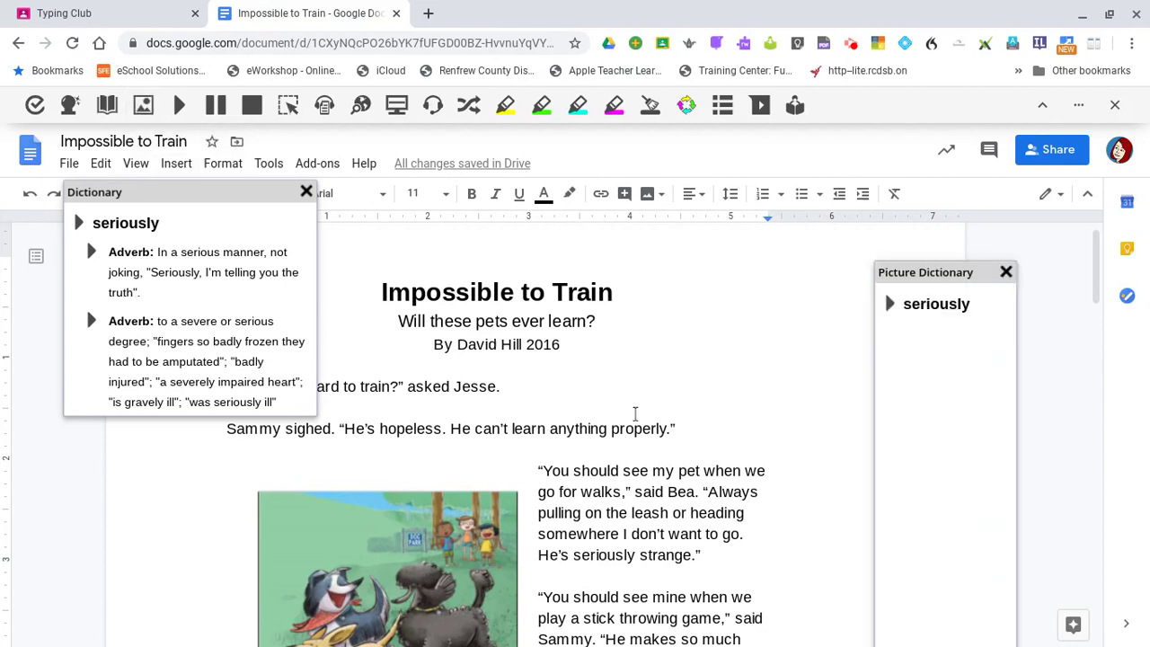
{"action": "left_click_drag", "start_coordinate": [908, 281], "coordinate": [878, 199]}
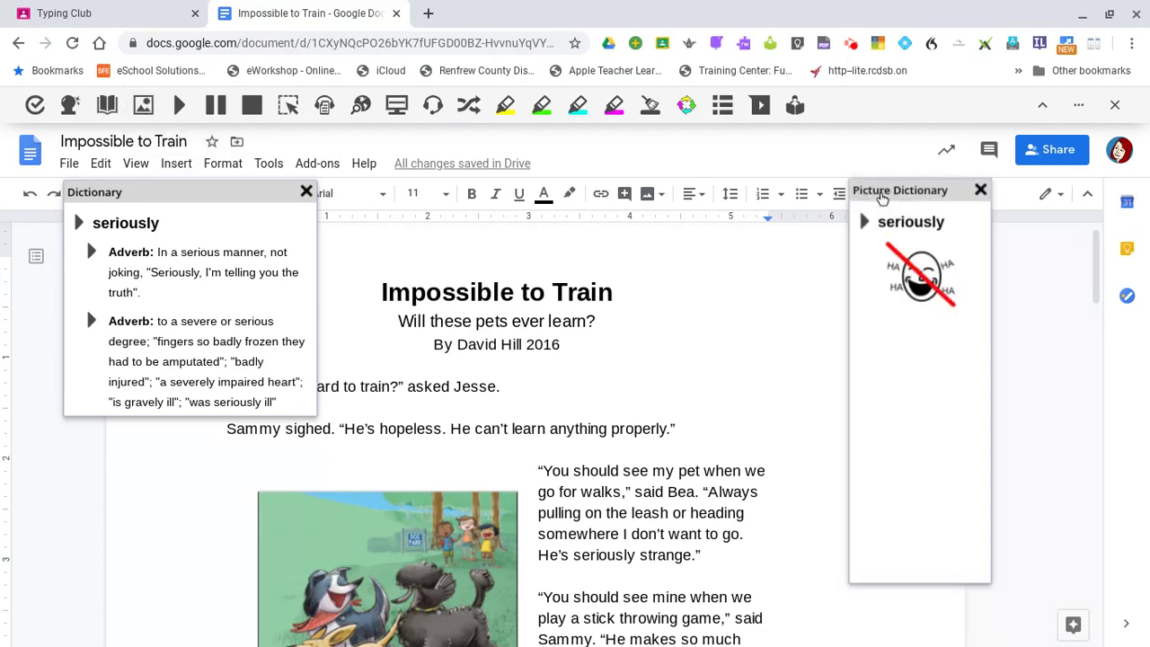